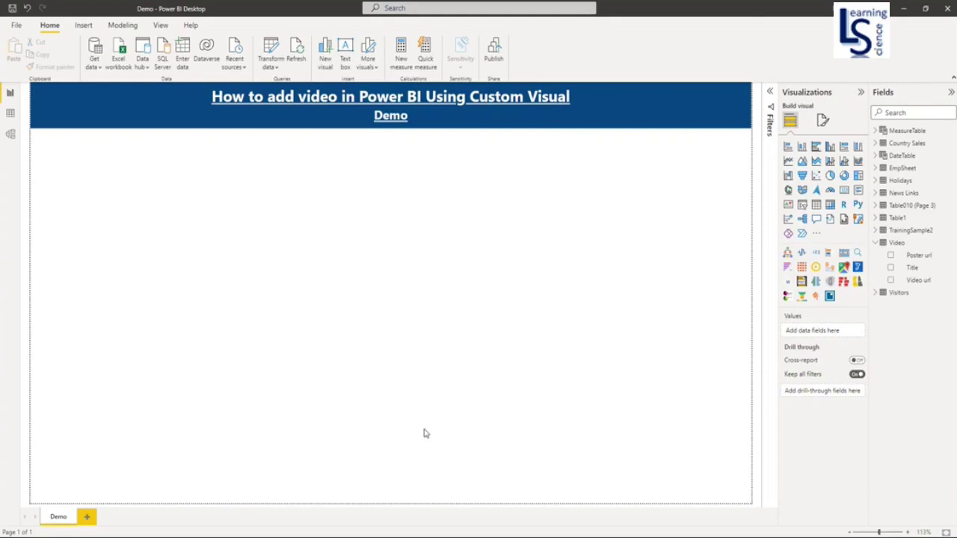
Inspect the Title, Poster url and Video url columns in data view, then return to the report.
left_click(10, 114)
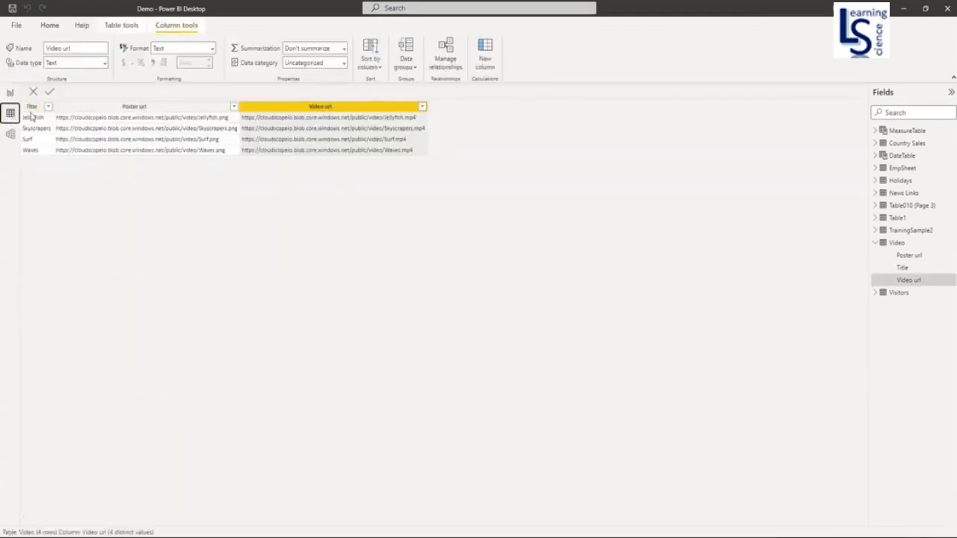
left_click(32, 107)
left_click(132, 109)
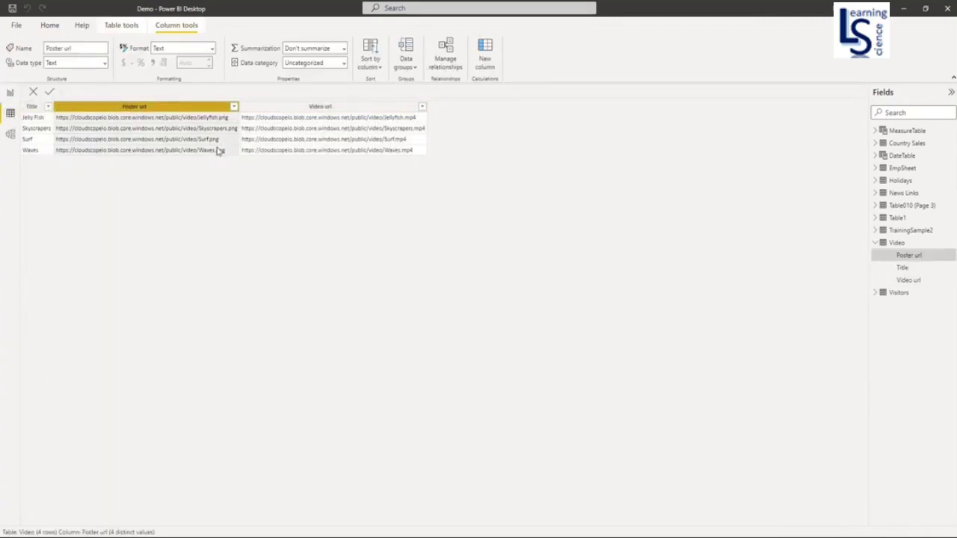
left_click(296, 107)
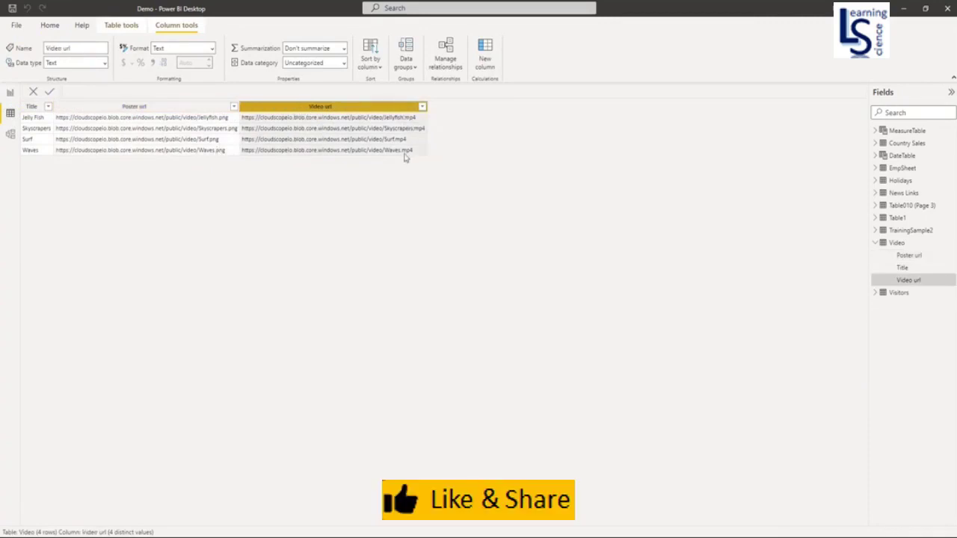
left_click(9, 93)
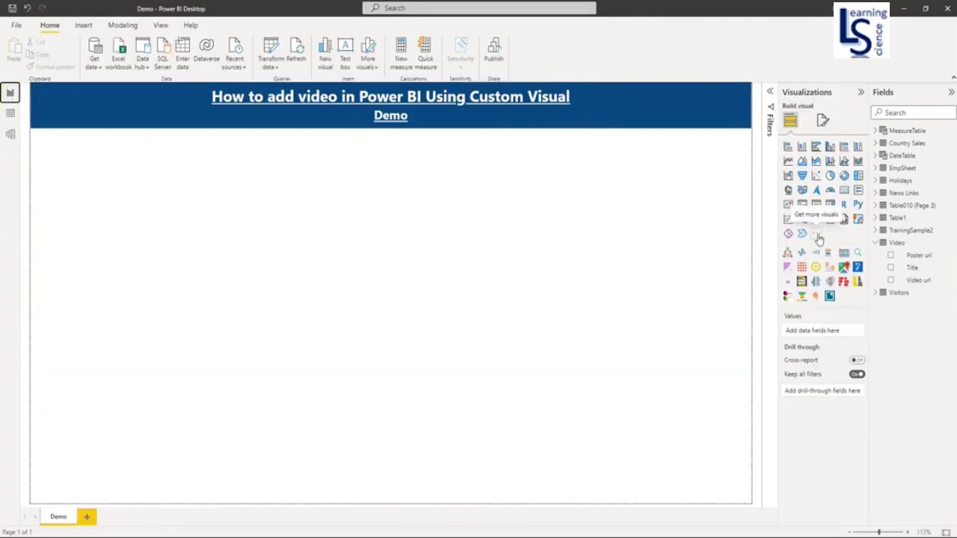
Search AppSource for 'video' and add the Video by CloudScope visual.
left_click(818, 236)
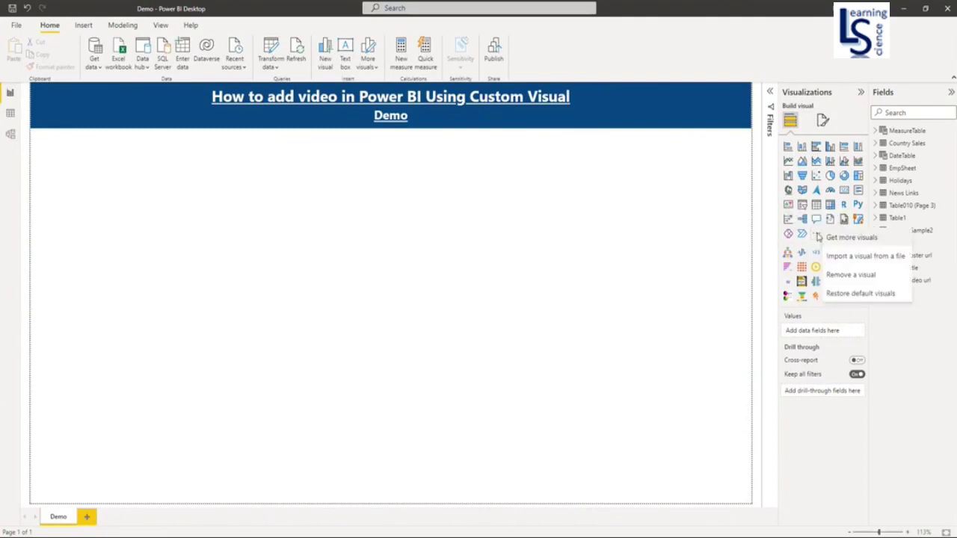
left_click(851, 238)
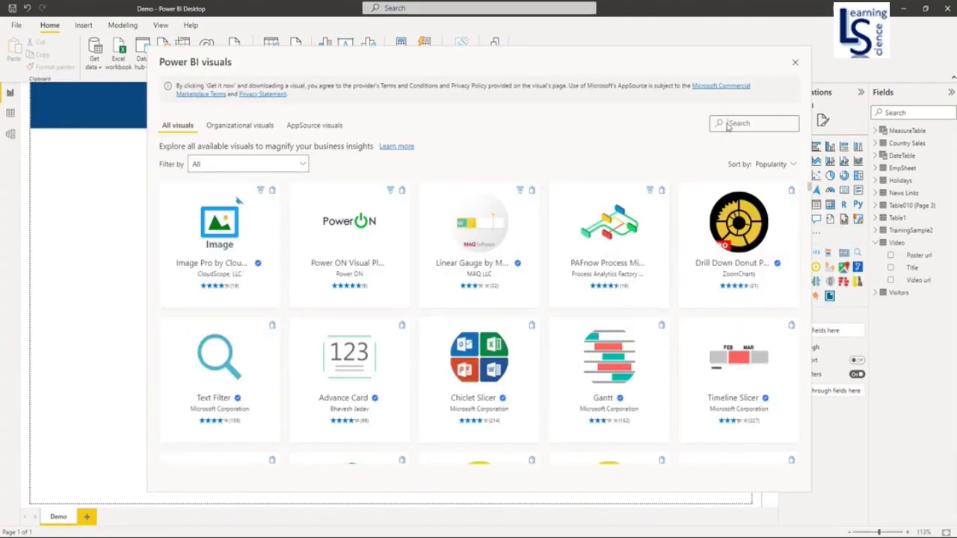
type("video")
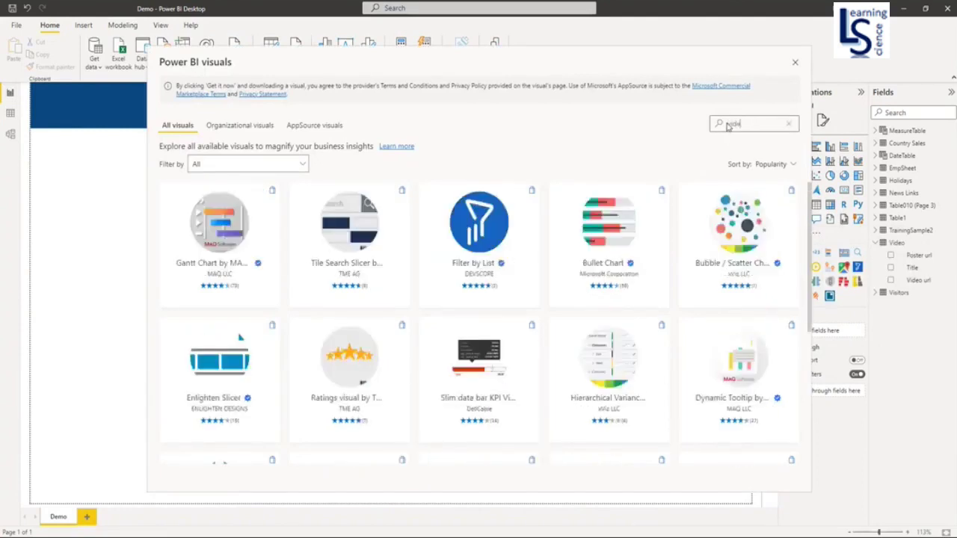
key("BackSpace")
type("o")
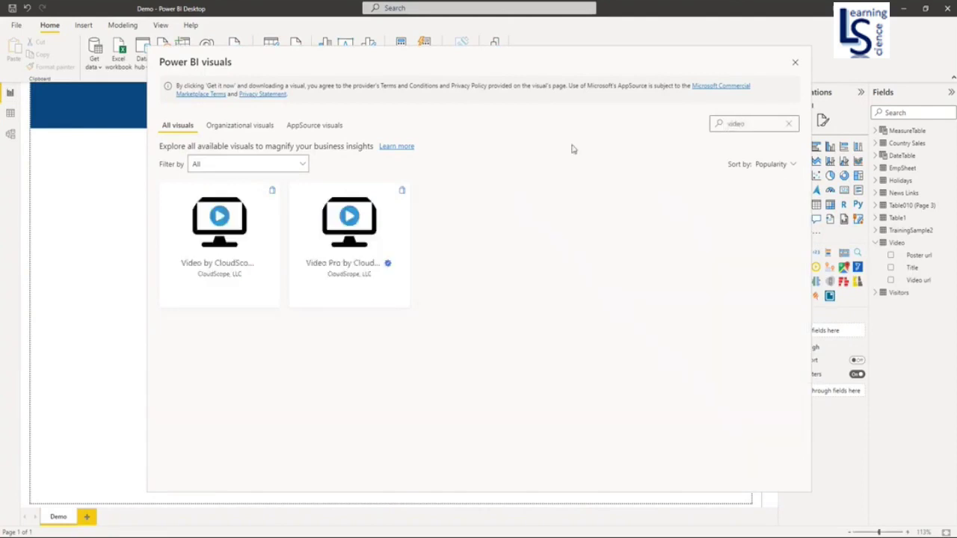
left_click(213, 221)
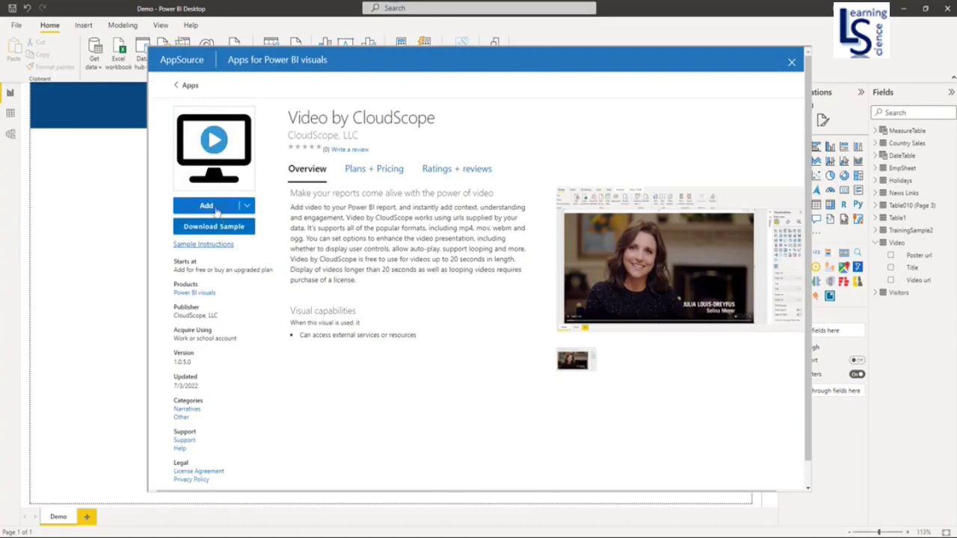
left_click(215, 208)
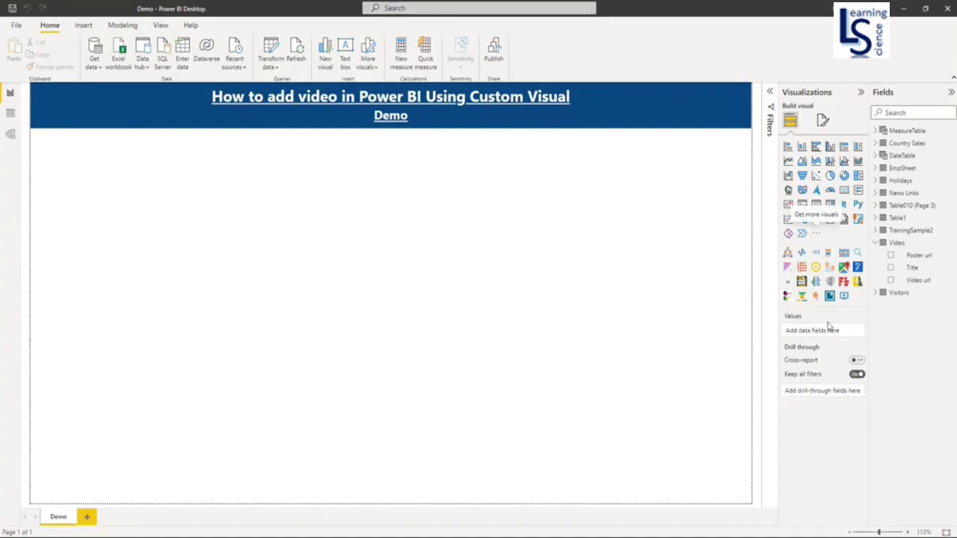
Place an enlarged Video by CloudScope visual on the left of the Demo page.
left_click(563, 290)
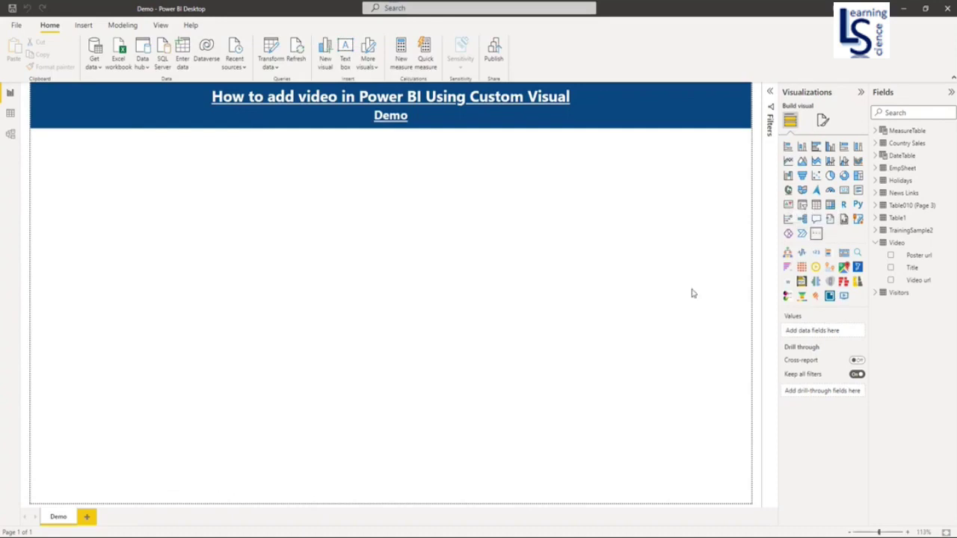
left_click(845, 296)
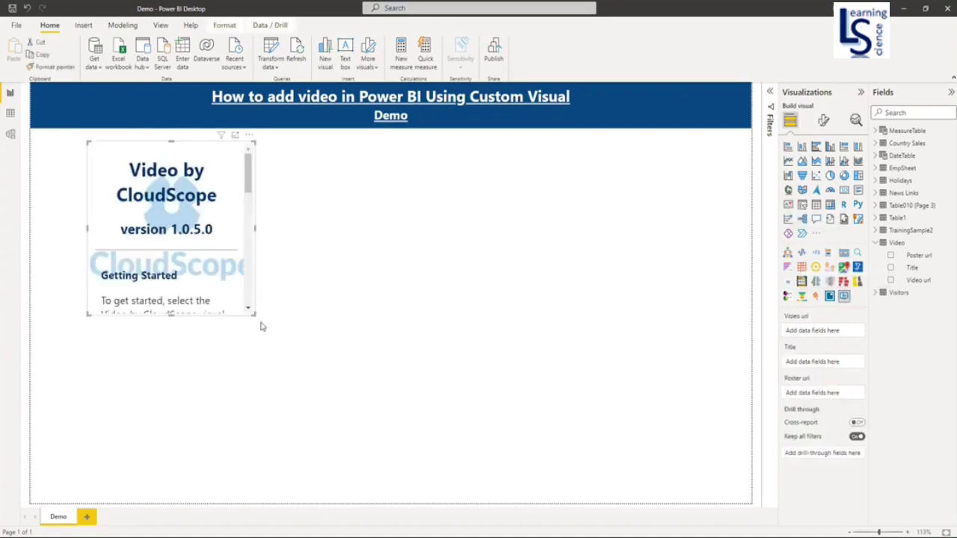
left_click_drag(261, 326, 505, 471)
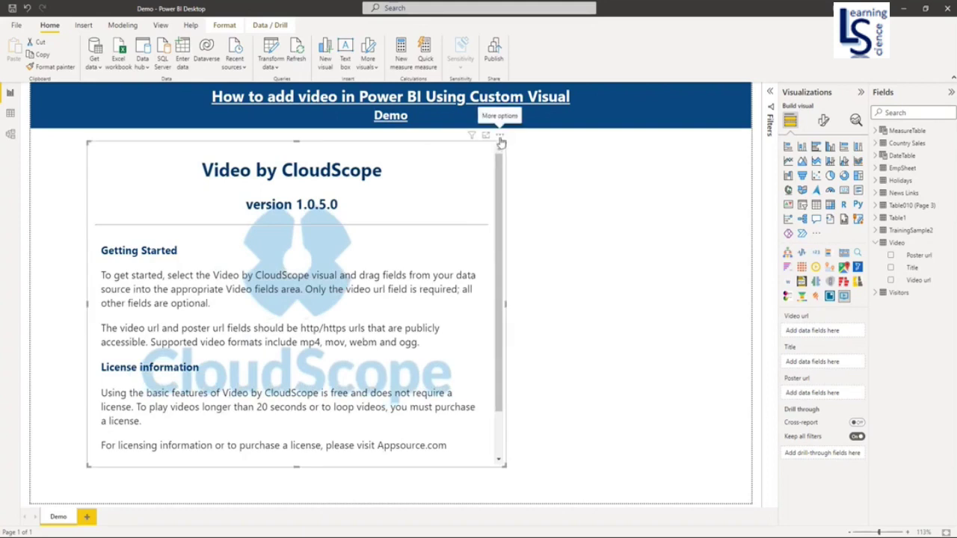
left_click_drag(499, 144, 474, 142)
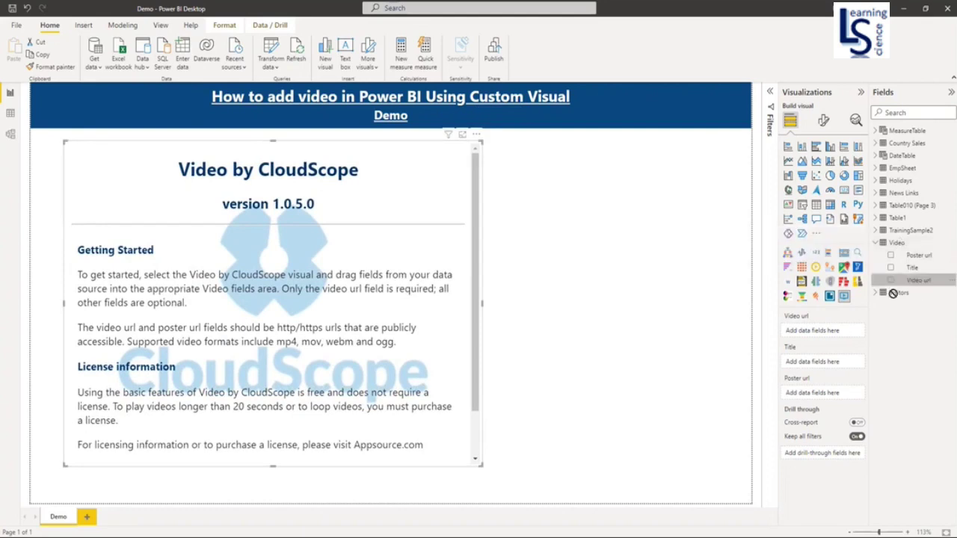
Bind Video url, Title and Poster url from the Video table to the visual's field wells.
left_click_drag(919, 280, 829, 339)
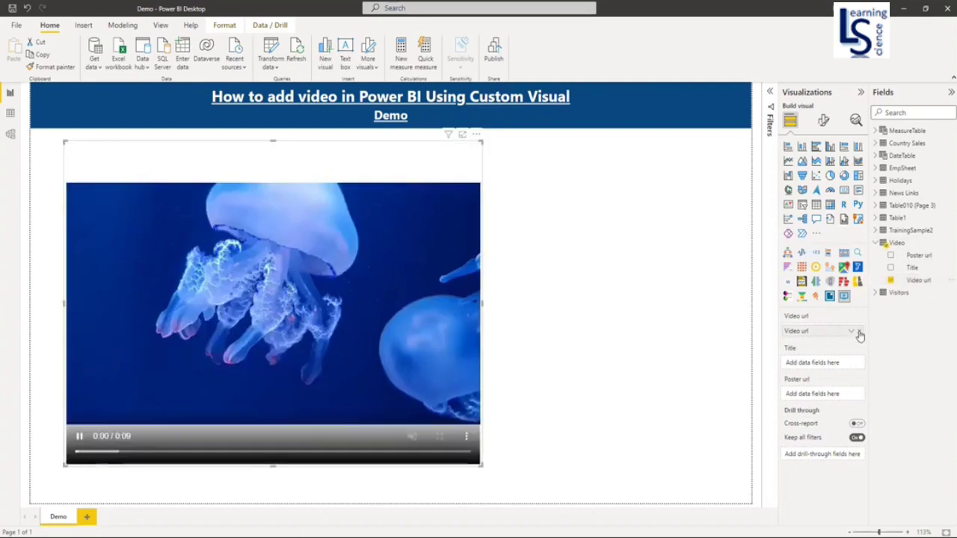
left_click(859, 332)
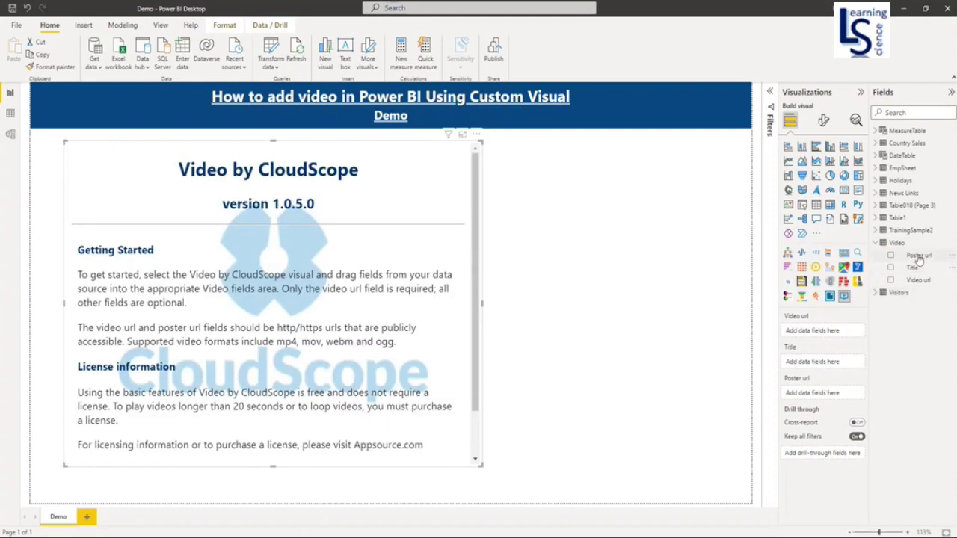
mouse_move(918, 255)
left_mouse_down()
mouse_move(832, 394)
mouse_move(826, 337)
left_mouse_up()
left_click_drag(920, 280, 827, 337)
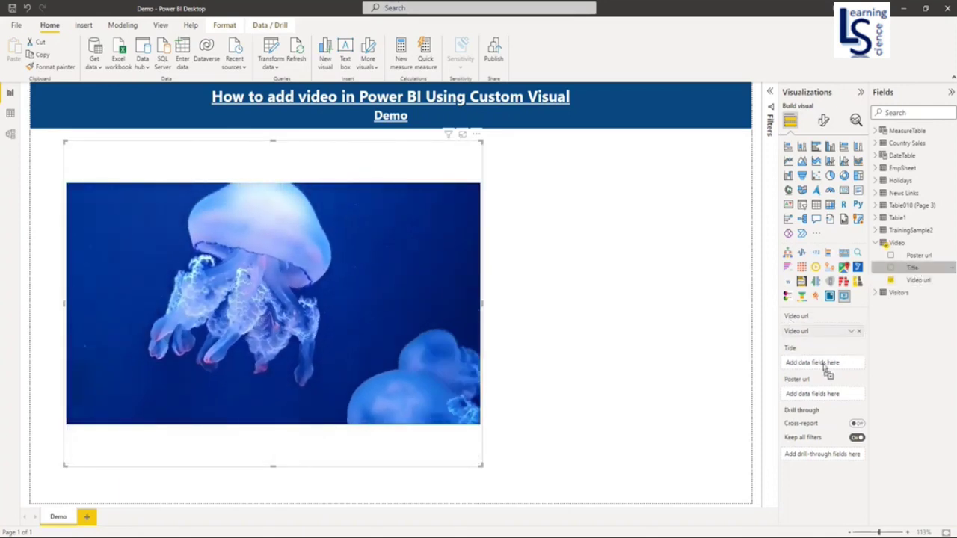
left_click_drag(913, 268, 822, 364)
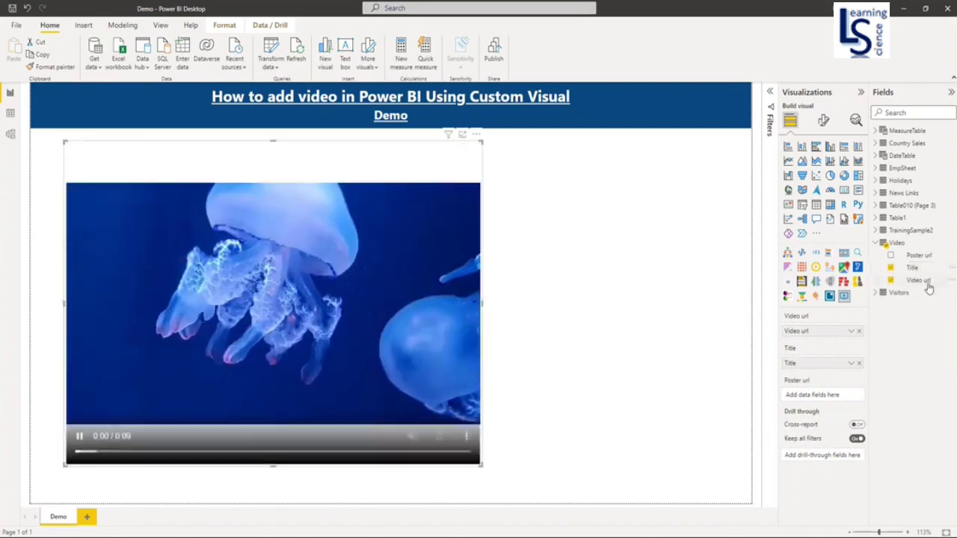
left_click(927, 281)
left_click_drag(920, 255, 842, 404)
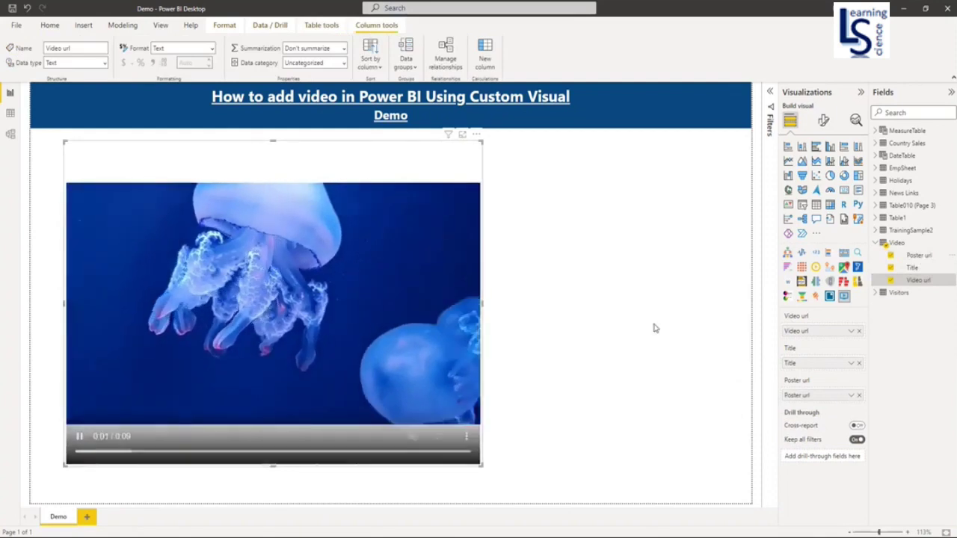
Add a slicer on the right side of the page listing the video Titles.
left_click(635, 278)
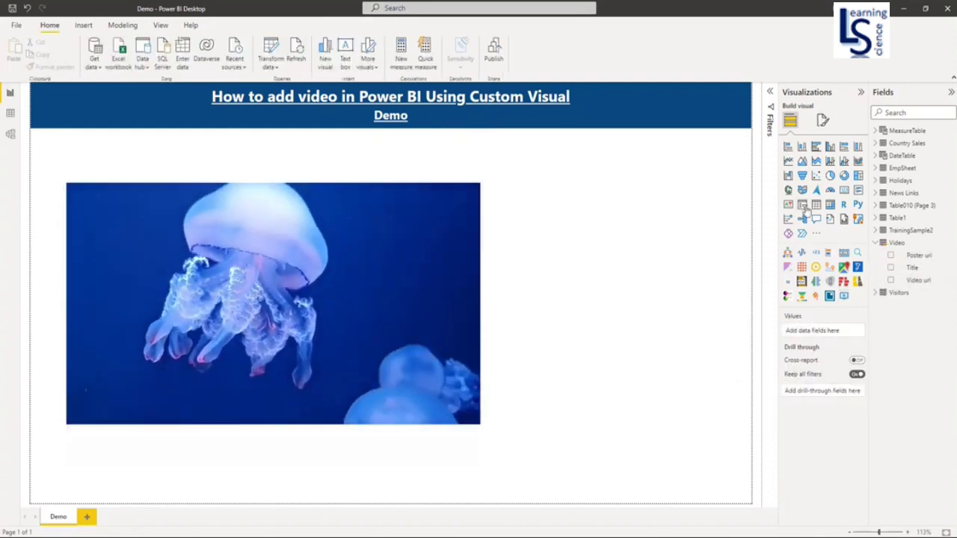
left_click(802, 206)
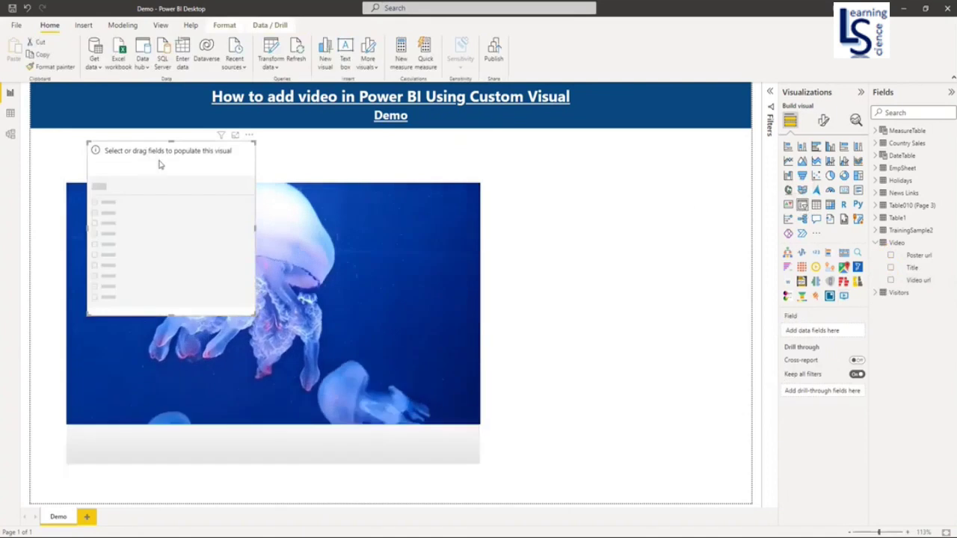
mouse_move(159, 160)
left_mouse_down()
mouse_move(644, 217)
mouse_move(633, 211)
left_mouse_up()
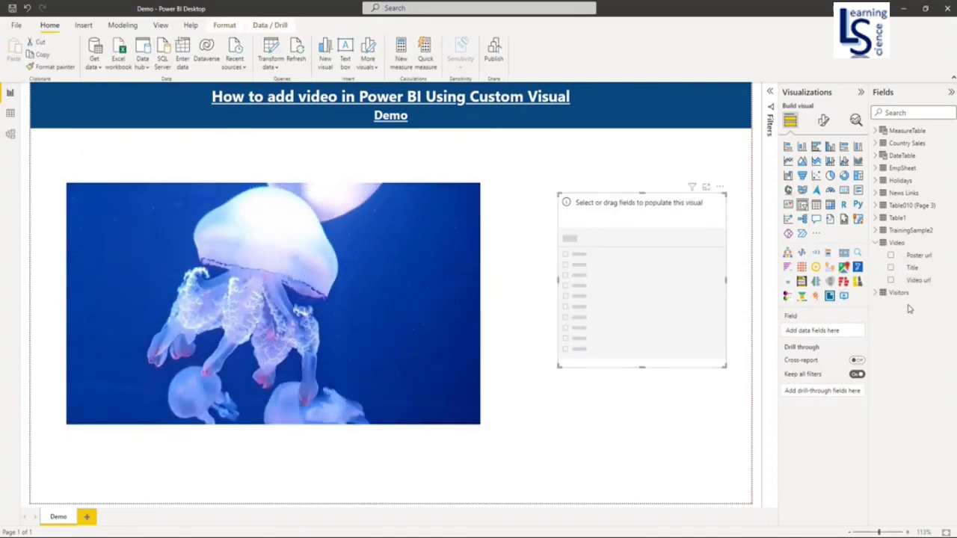
mouse_move(913, 268)
left_mouse_down()
mouse_move(828, 346)
mouse_move(823, 335)
left_mouse_up()
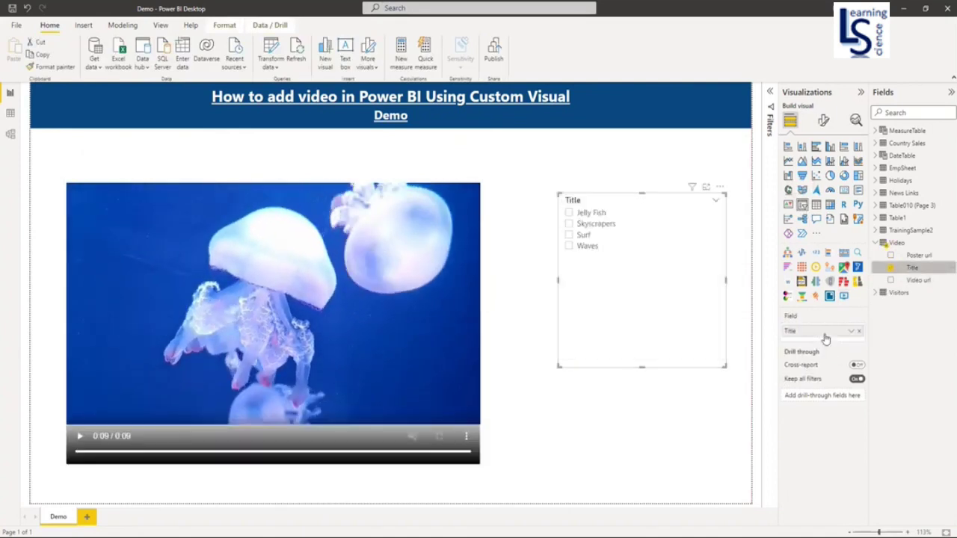
mouse_move(583, 235)
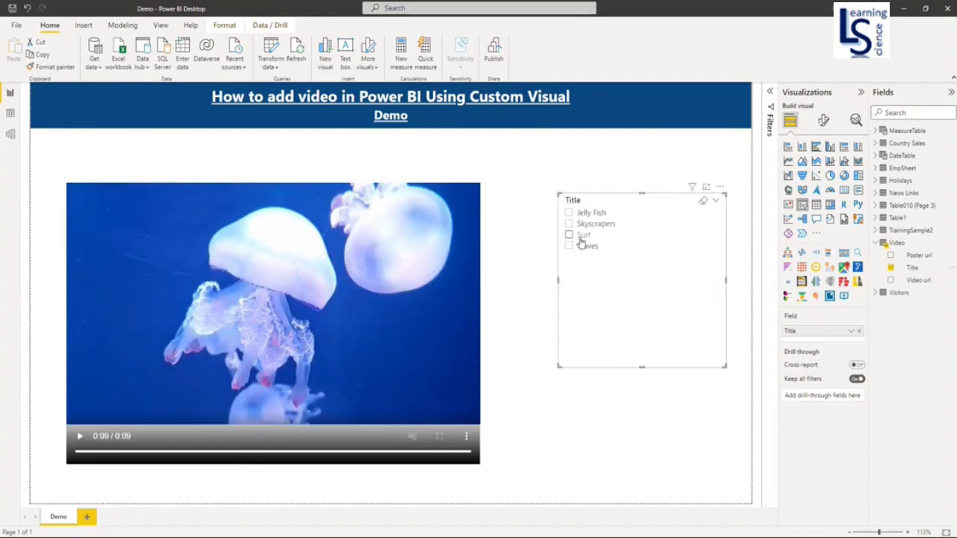
Test the slicer with Skyscrapers and Surf, return to Jelly Fish, and select the video visual.
left_click(569, 224)
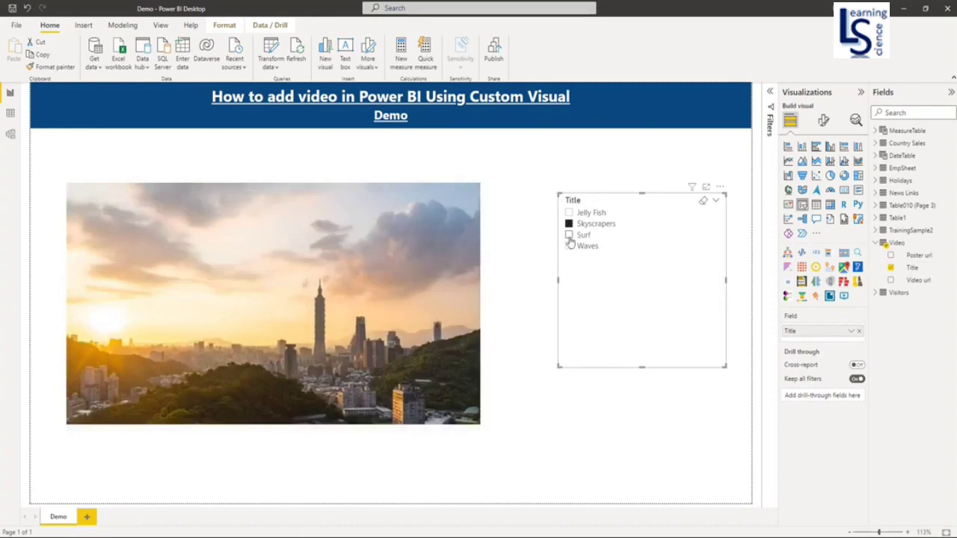
left_click(569, 235)
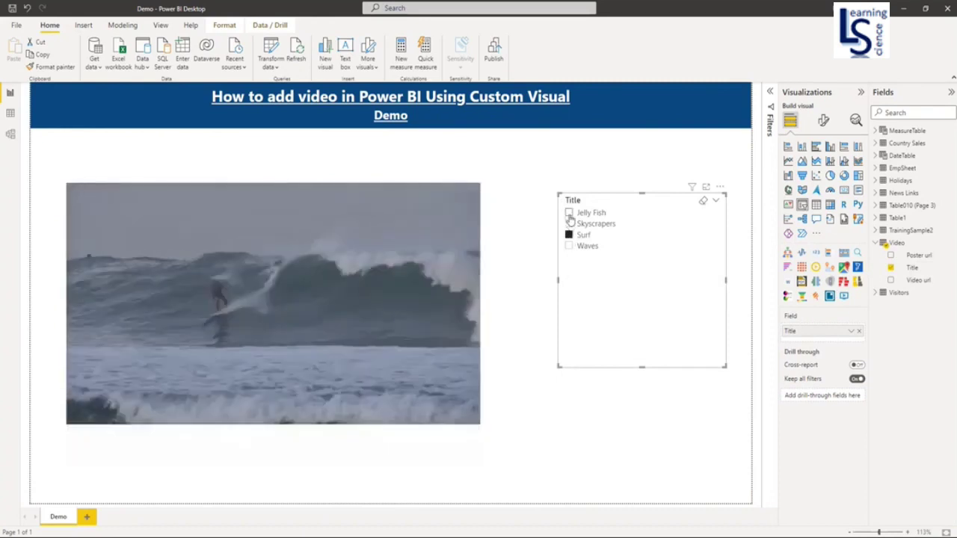
left_click(570, 213)
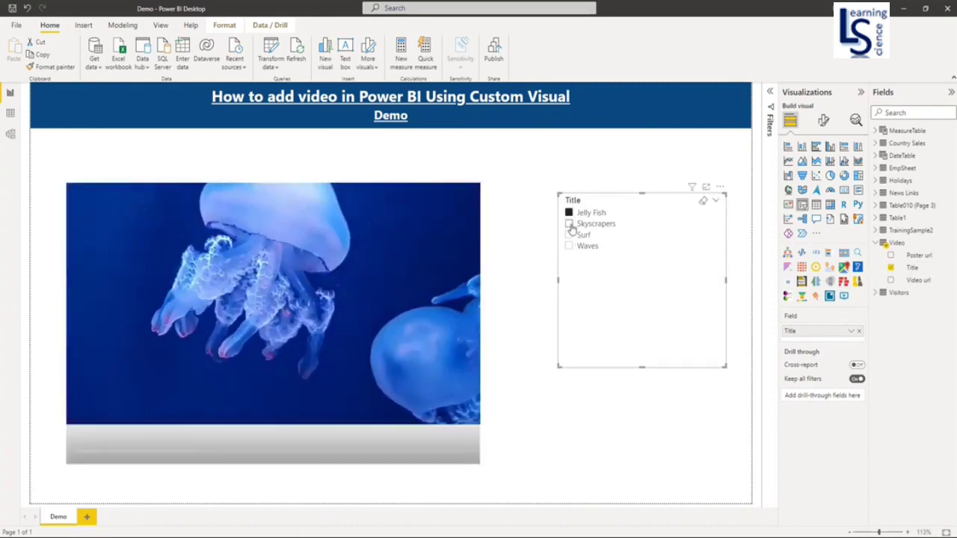
left_click(569, 224)
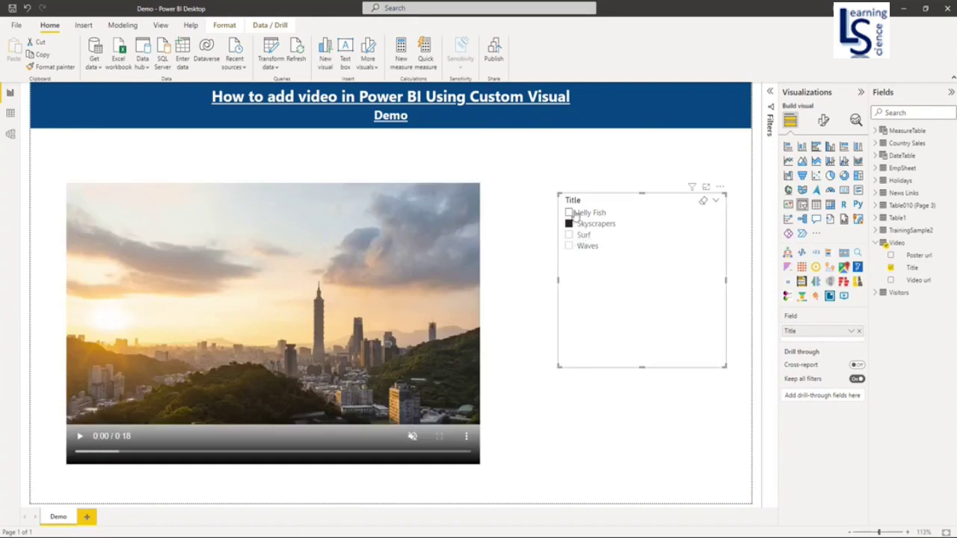
left_click(572, 213)
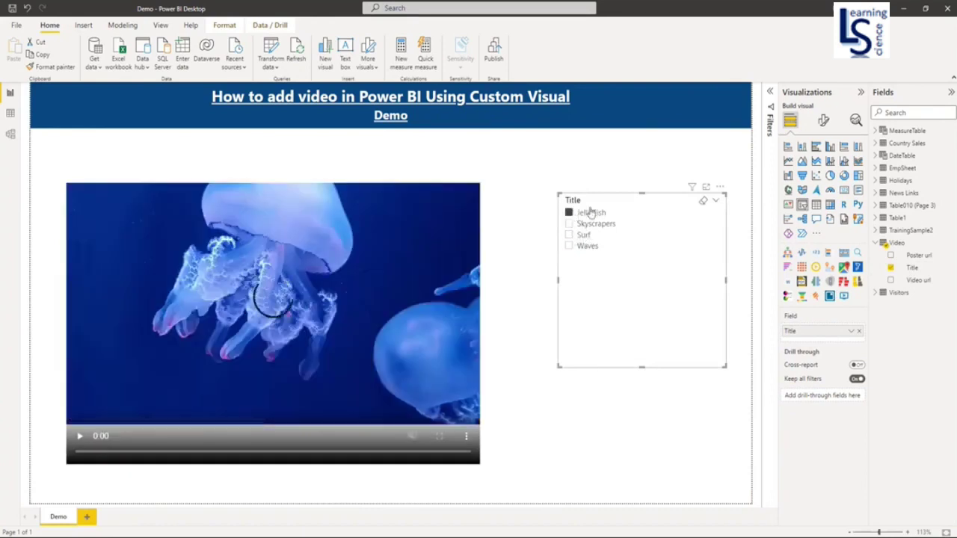
left_click(464, 172)
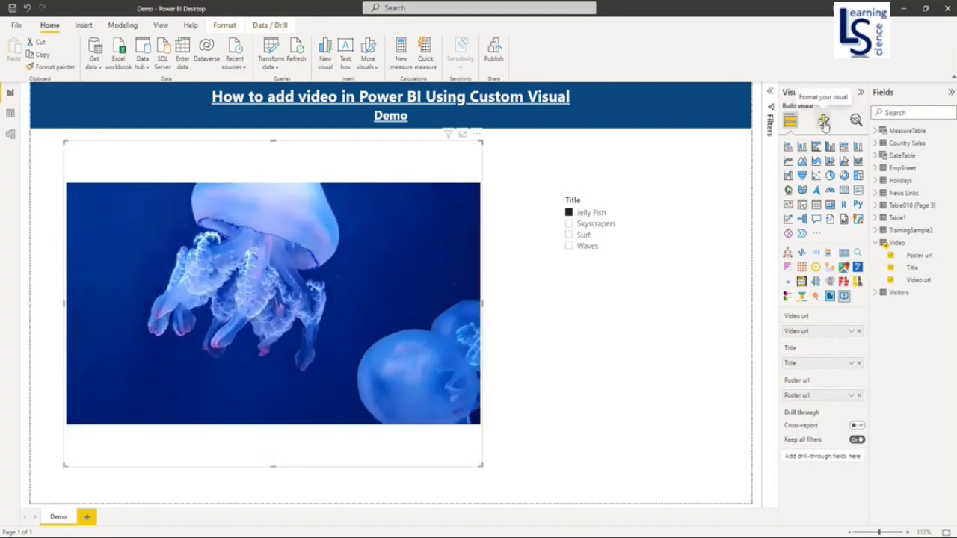
Enable Video and Display options and set the video fit to Fill.
left_click(823, 121)
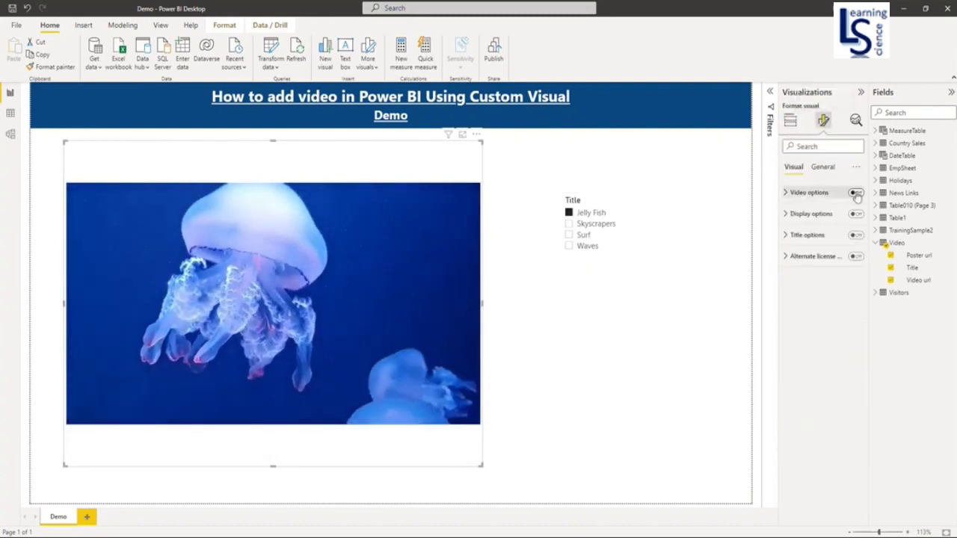
left_click(856, 194)
left_click(806, 193)
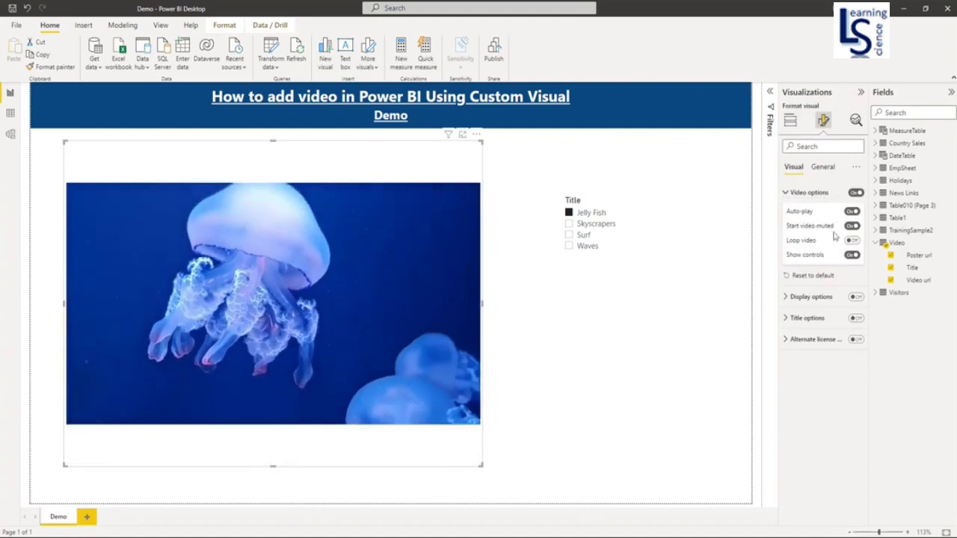
left_click(785, 193)
left_click(785, 214)
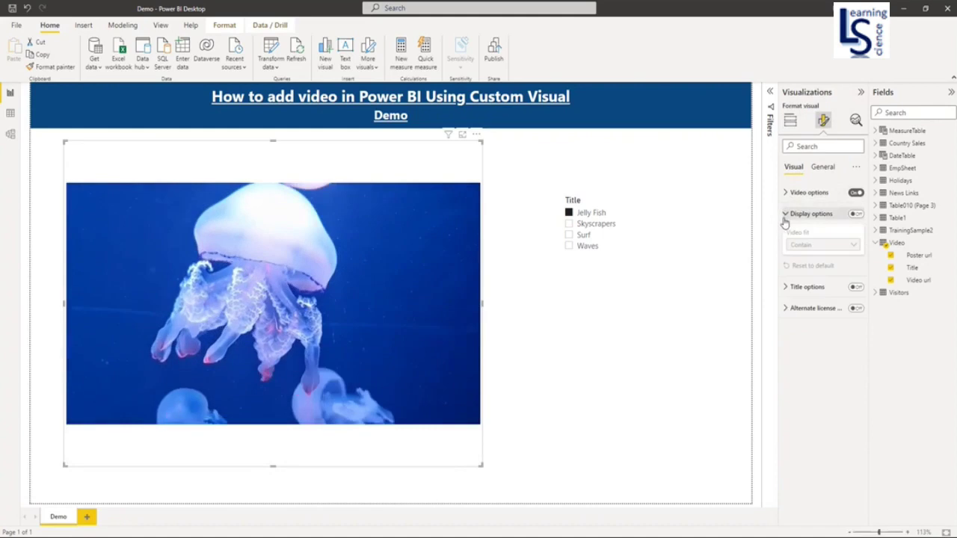
left_click(856, 214)
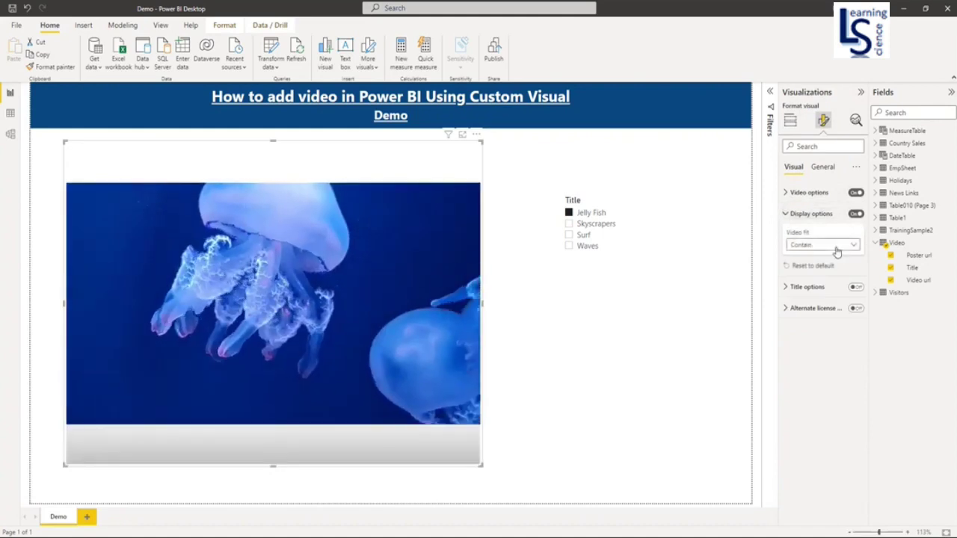
left_click(836, 247)
left_click(808, 294)
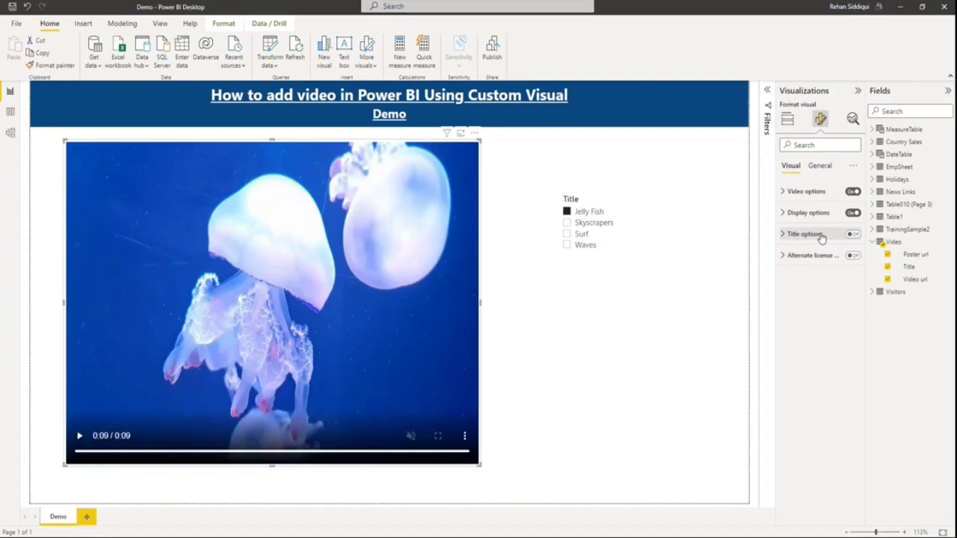
Give the Jelly Fish video title font size 35 and a red color.
left_click(853, 256)
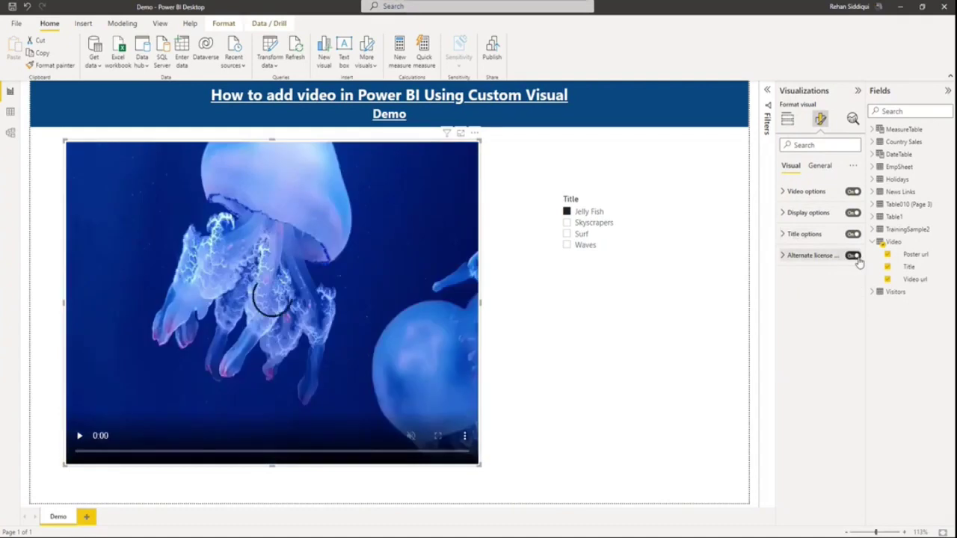
left_click(783, 236)
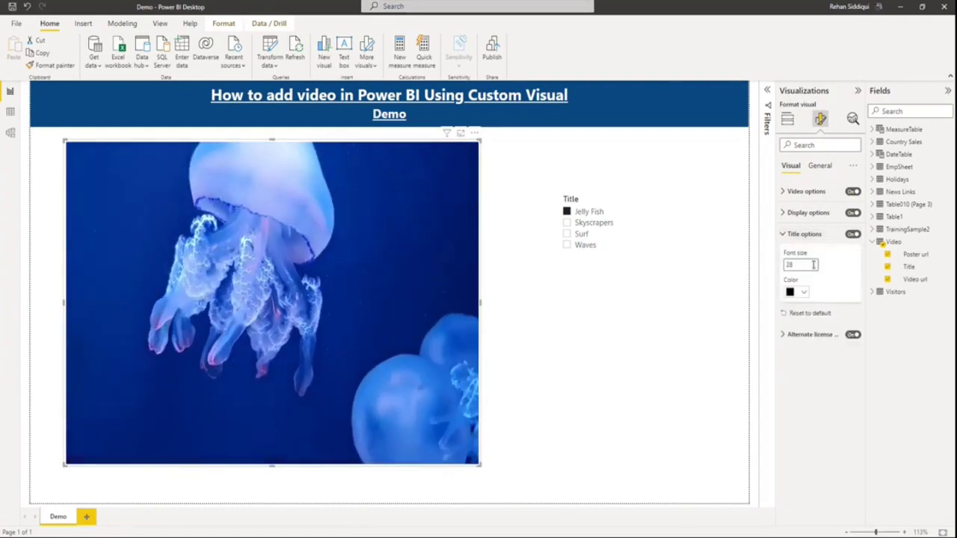
left_click(815, 265)
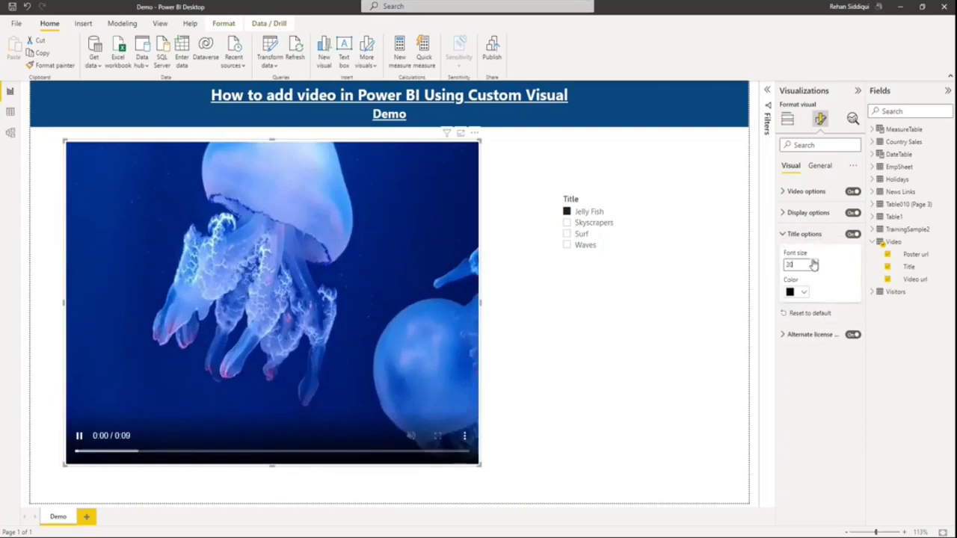
left_click(814, 265)
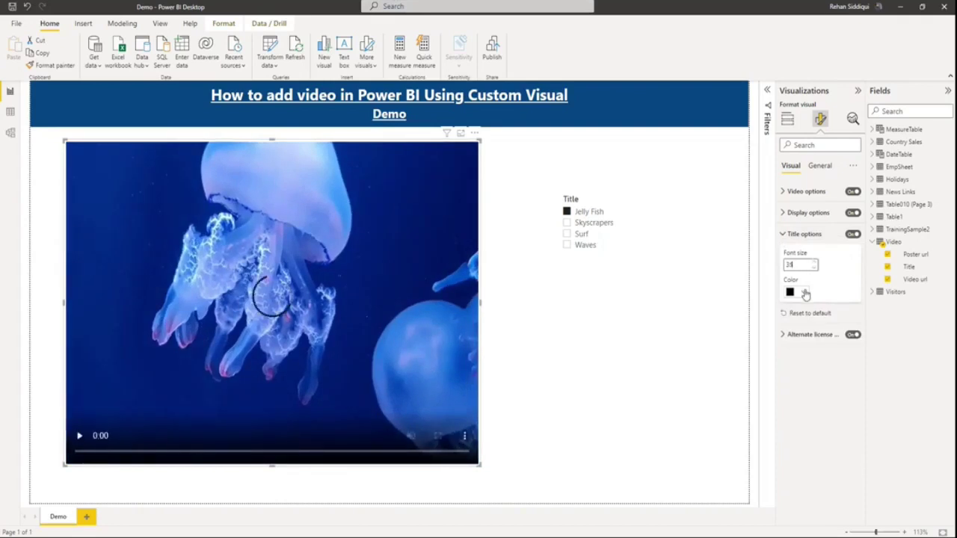
left_click(804, 293)
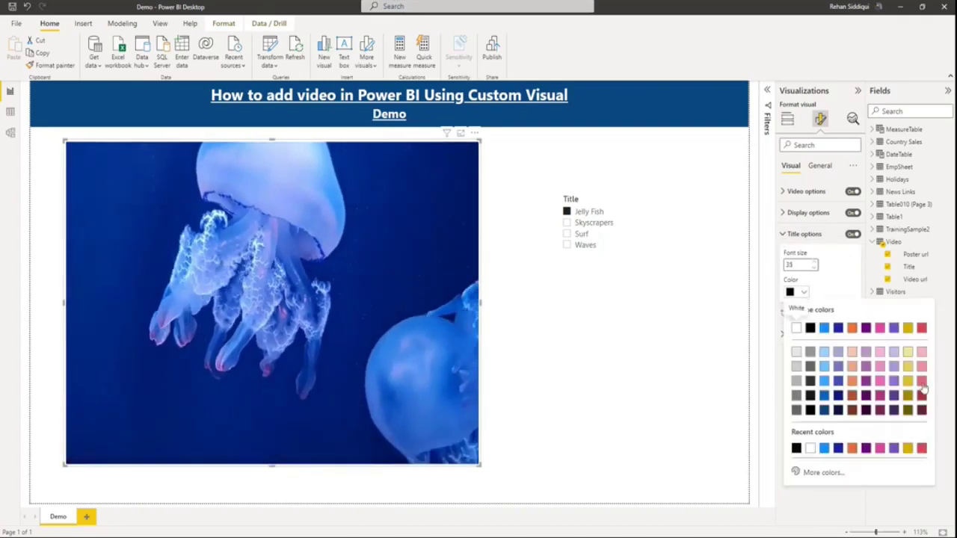
left_click(921, 329)
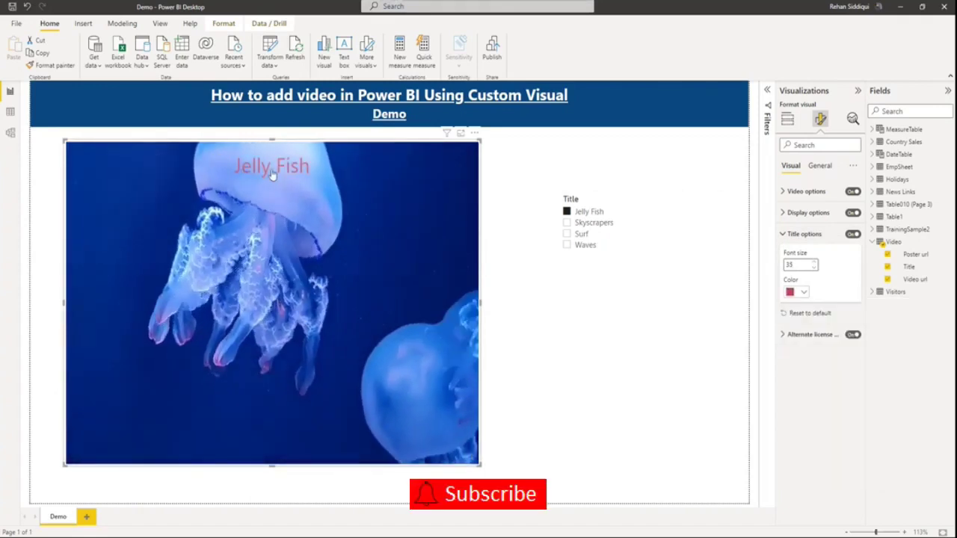
left_click(786, 336)
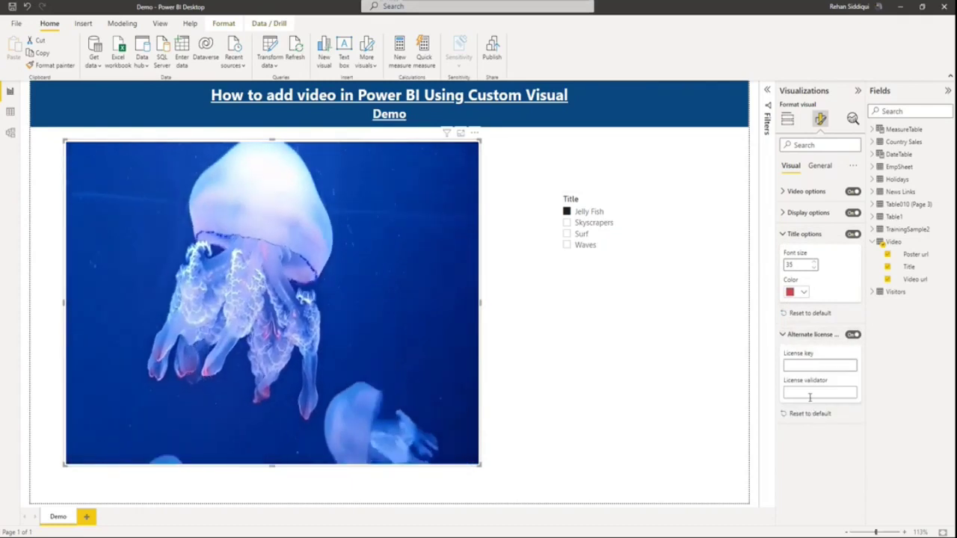
left_click(641, 391)
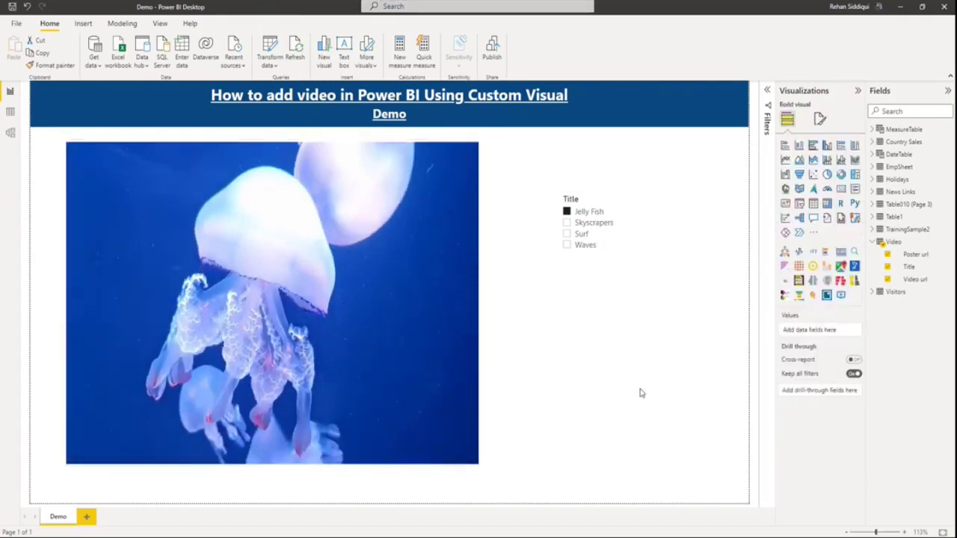
Return to the visuals store, search 'video' and view the Video by CloudScope details page.
left_click(814, 232)
left_click(849, 237)
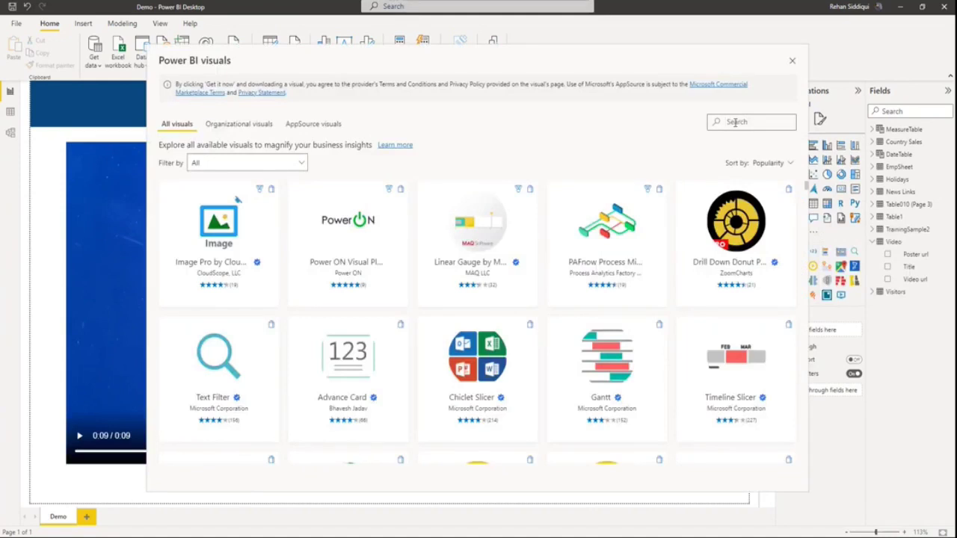
type("video")
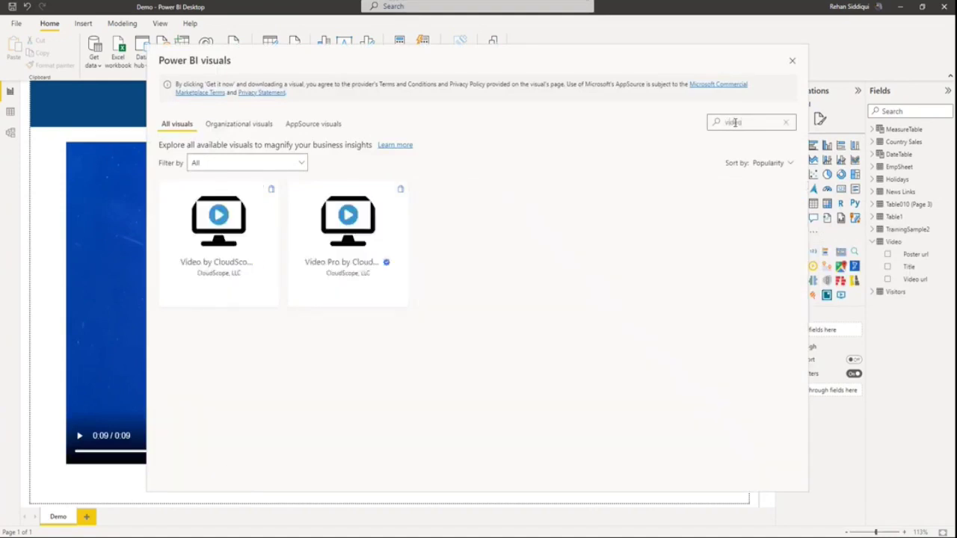
left_click(217, 227)
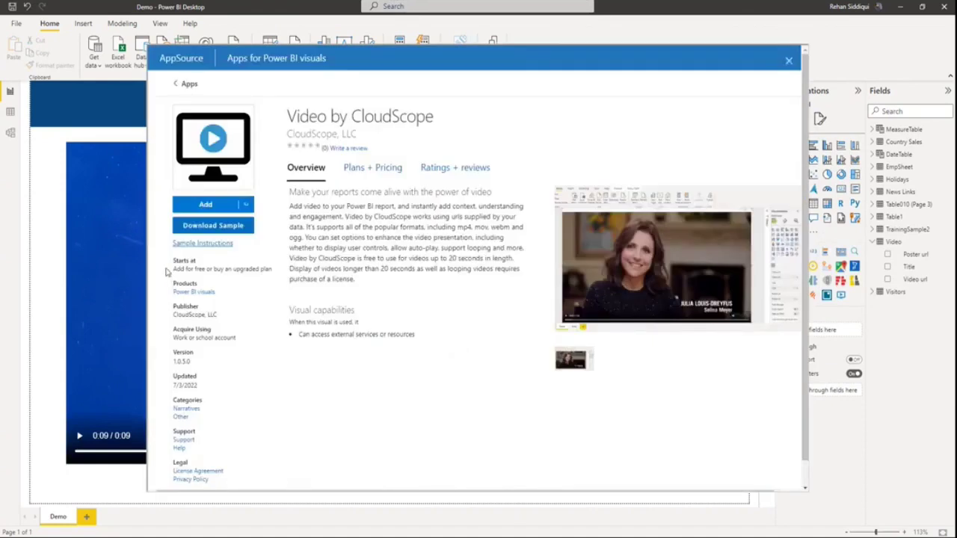
Review the free 20-second-limit usage terms, then view the Plans + Pricing table.
left_click_drag(173, 269, 271, 269)
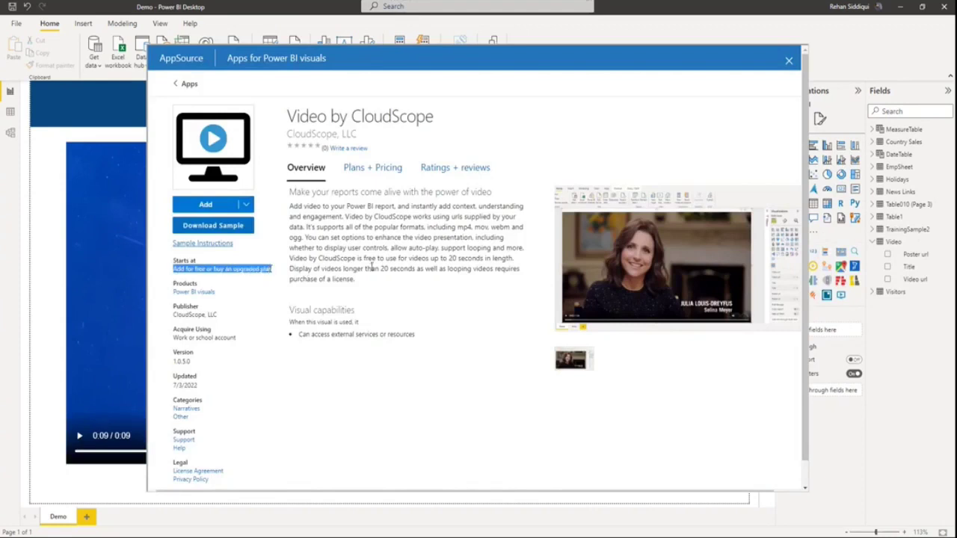
left_click_drag(320, 258, 516, 262)
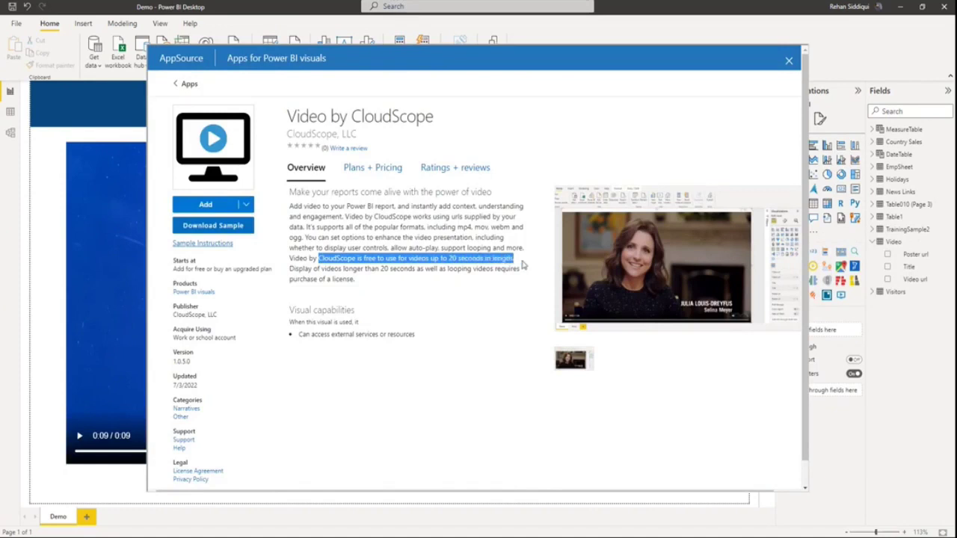
left_click_drag(525, 267, 525, 273)
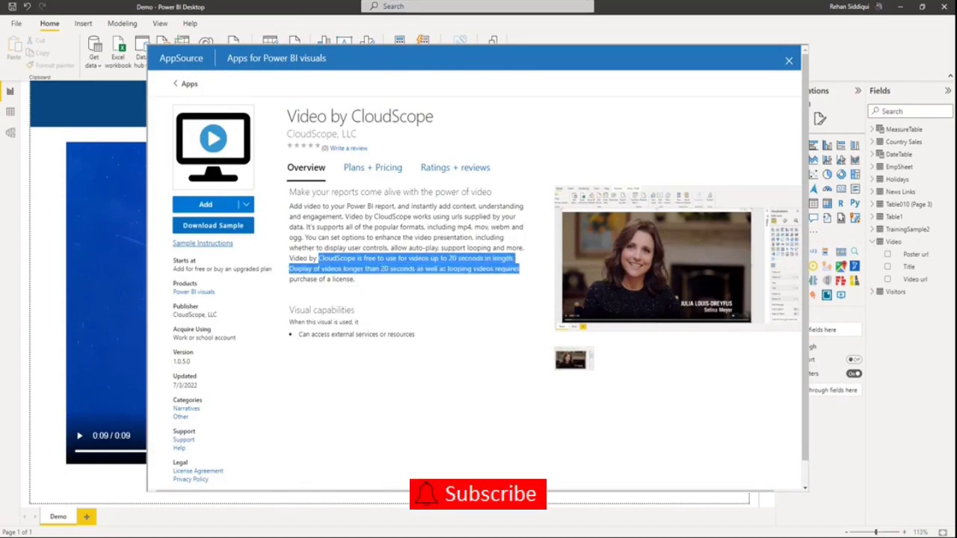
left_click_drag(449, 258, 492, 258)
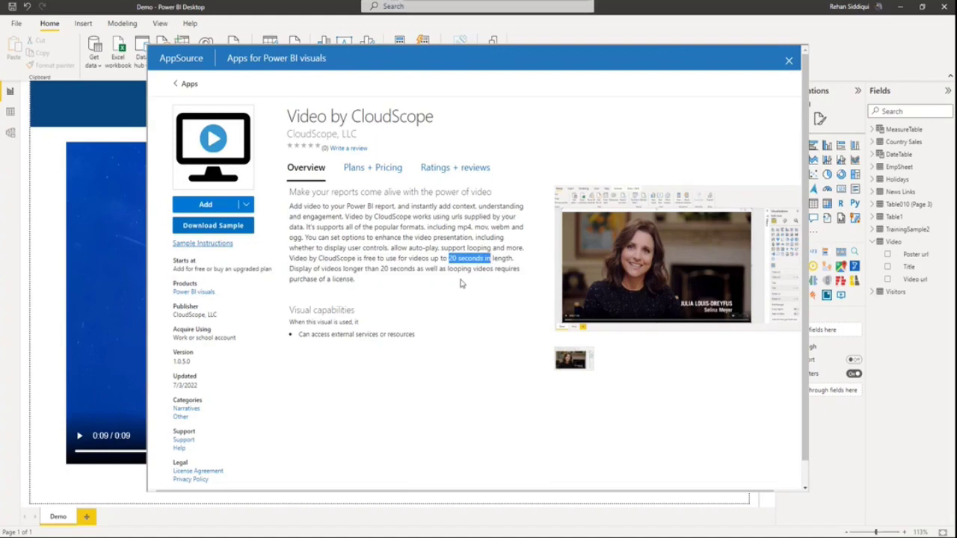
left_click(461, 283)
left_click(374, 177)
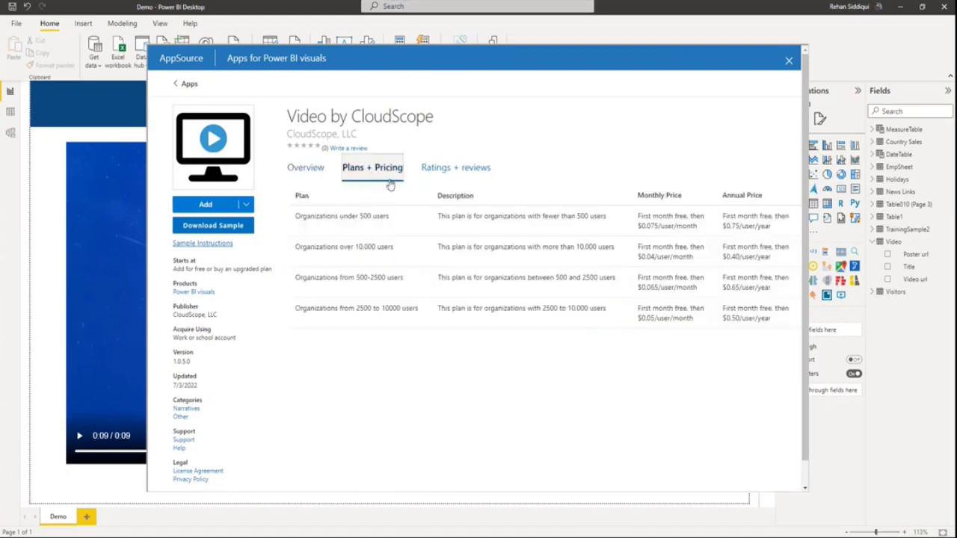